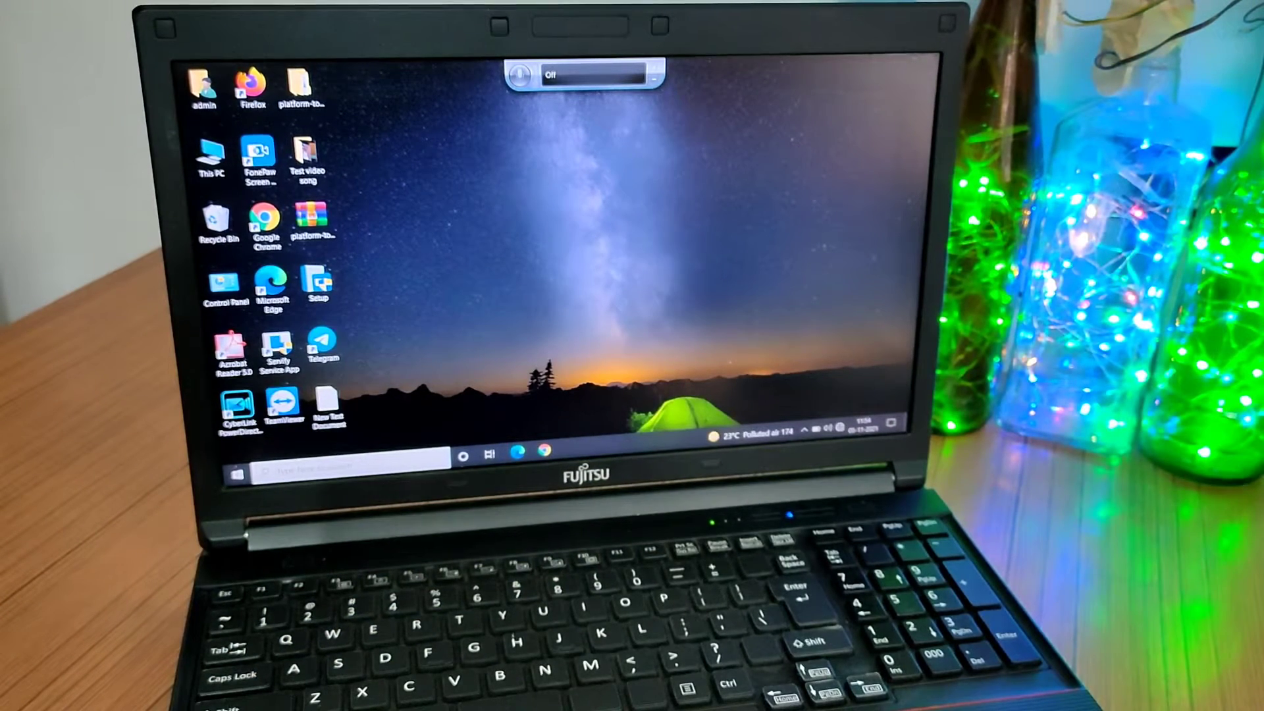
key("Down")
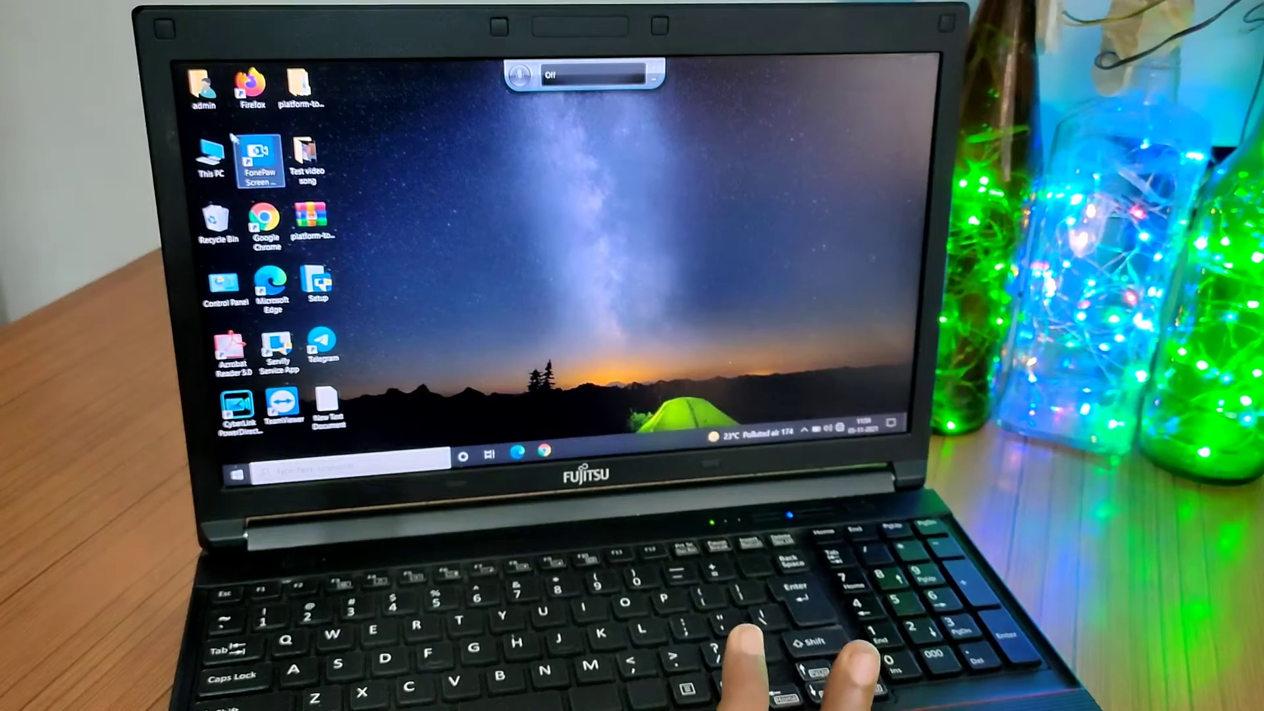
key("Return")
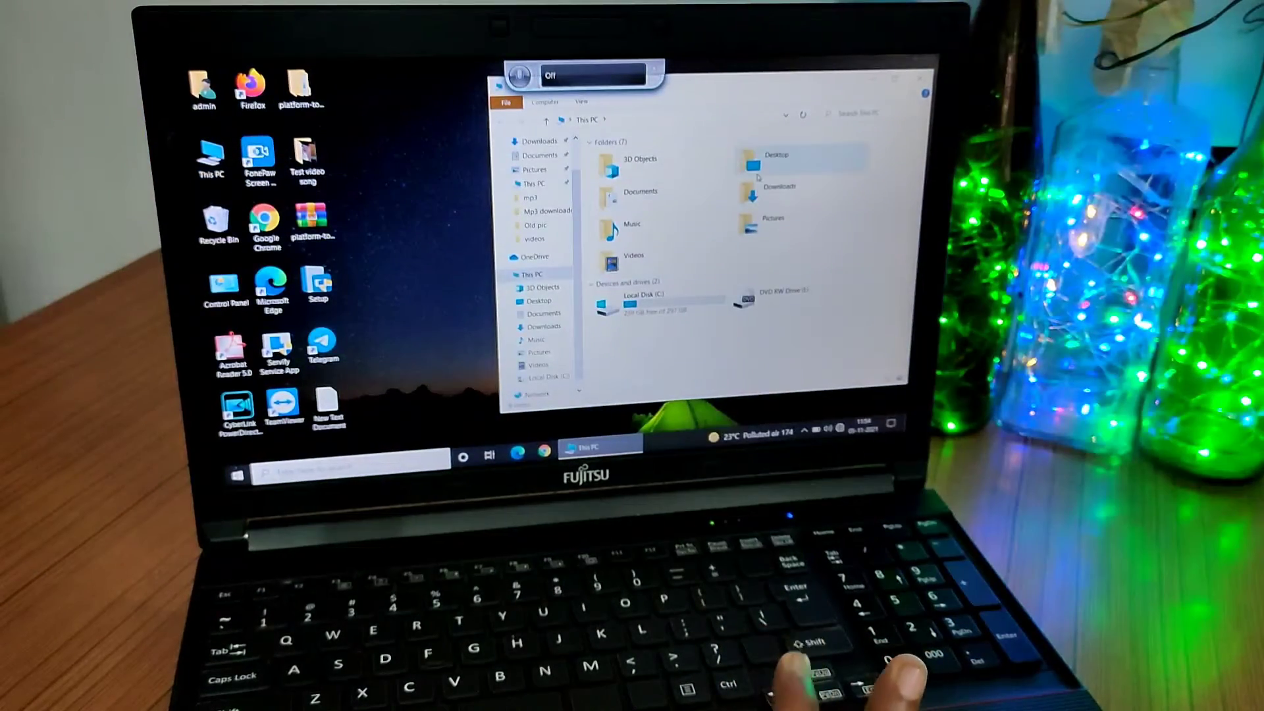
key("super+Up")
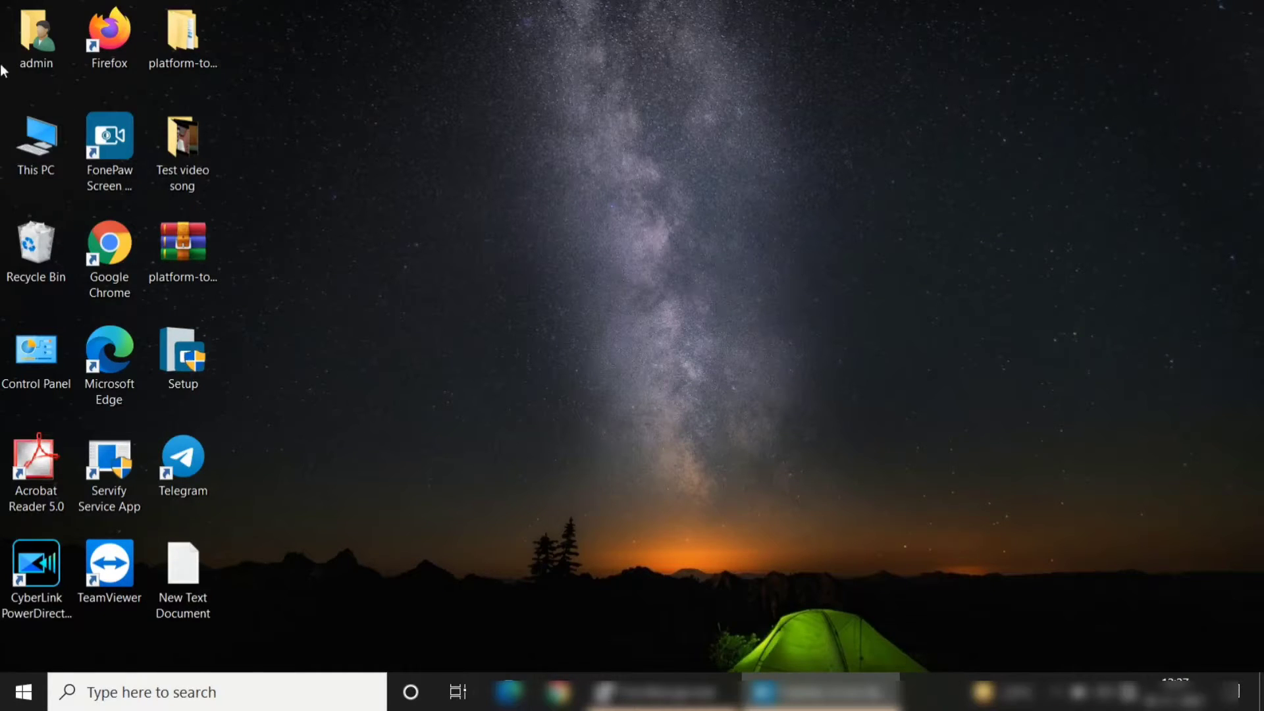
- Open This PC to check which drives are listed, and minimize the window
double_click(49, 145)
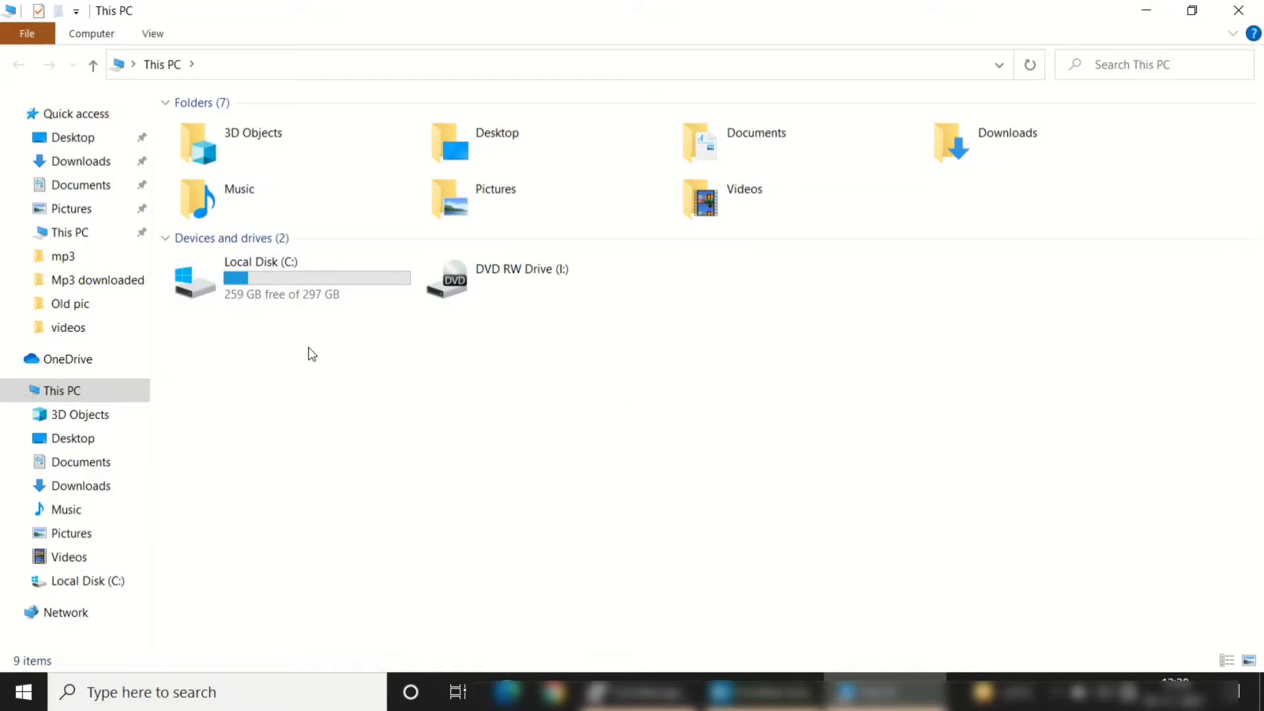
left_click(1141, 14)
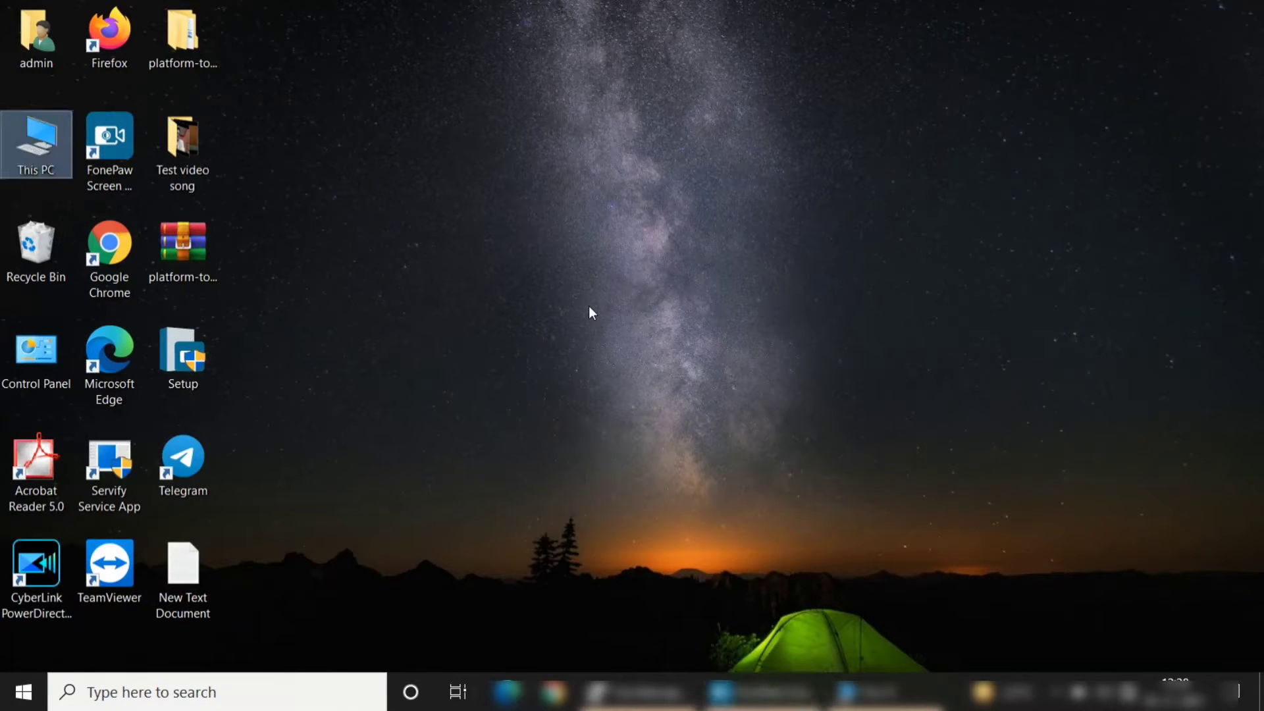
- Search Windows for "partition", open Create and format hard disk partitions, and maximize the Disk Management window
left_click(288, 690)
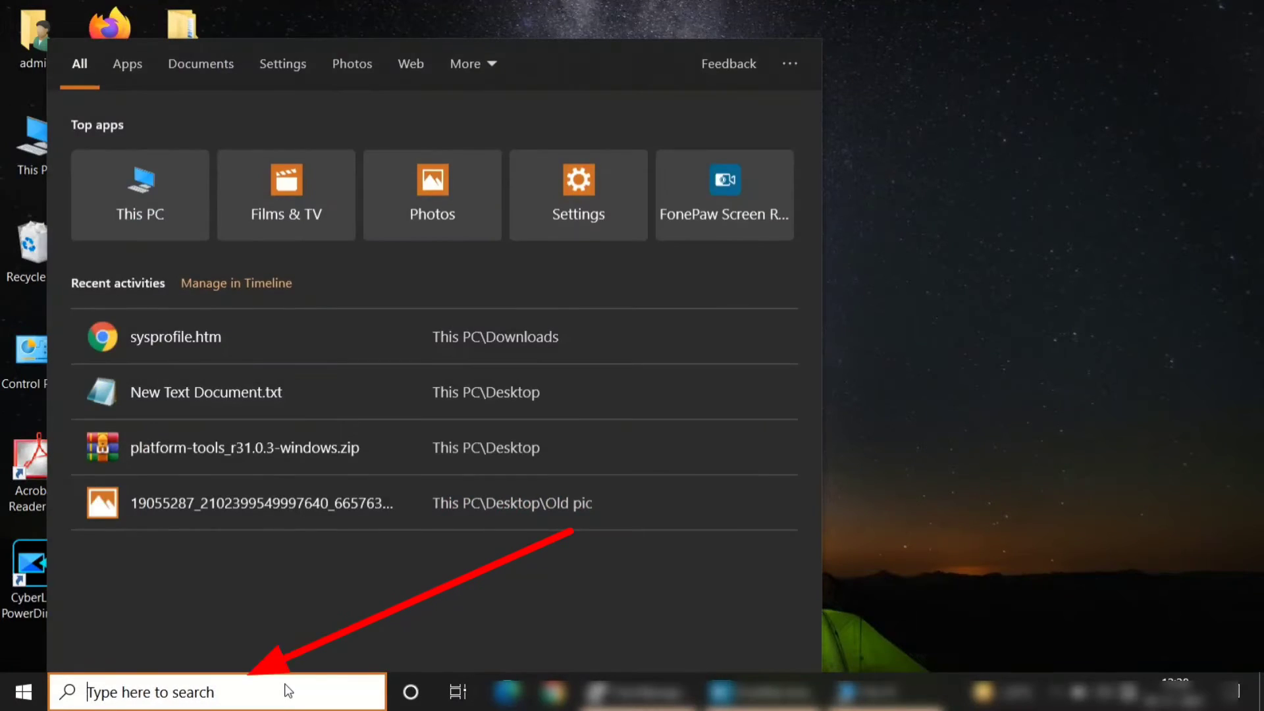
type("p")
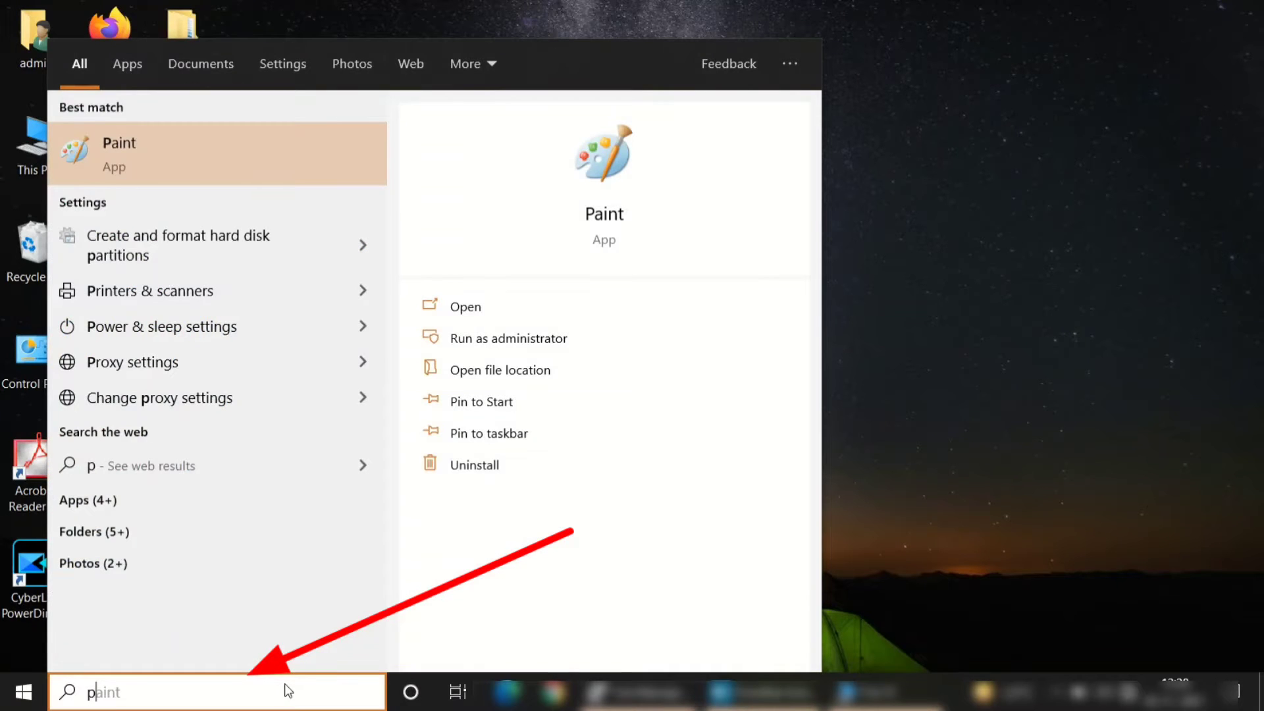
type("artit")
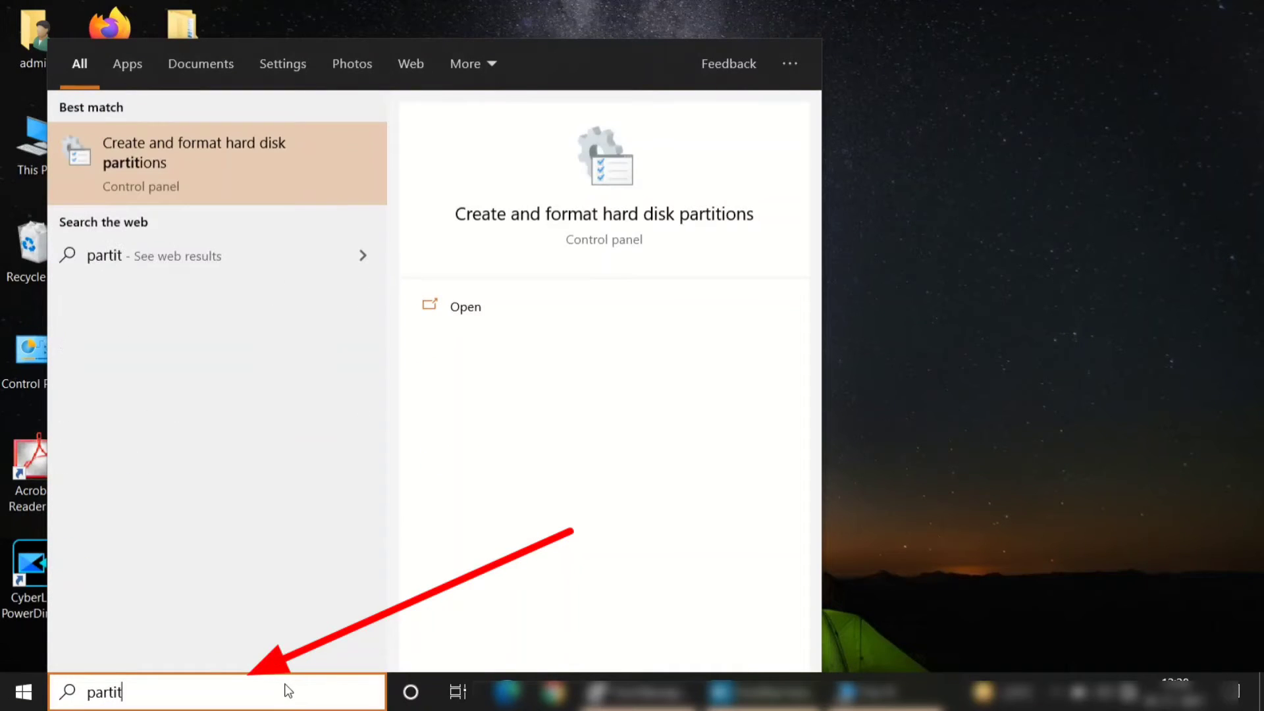
type("ion")
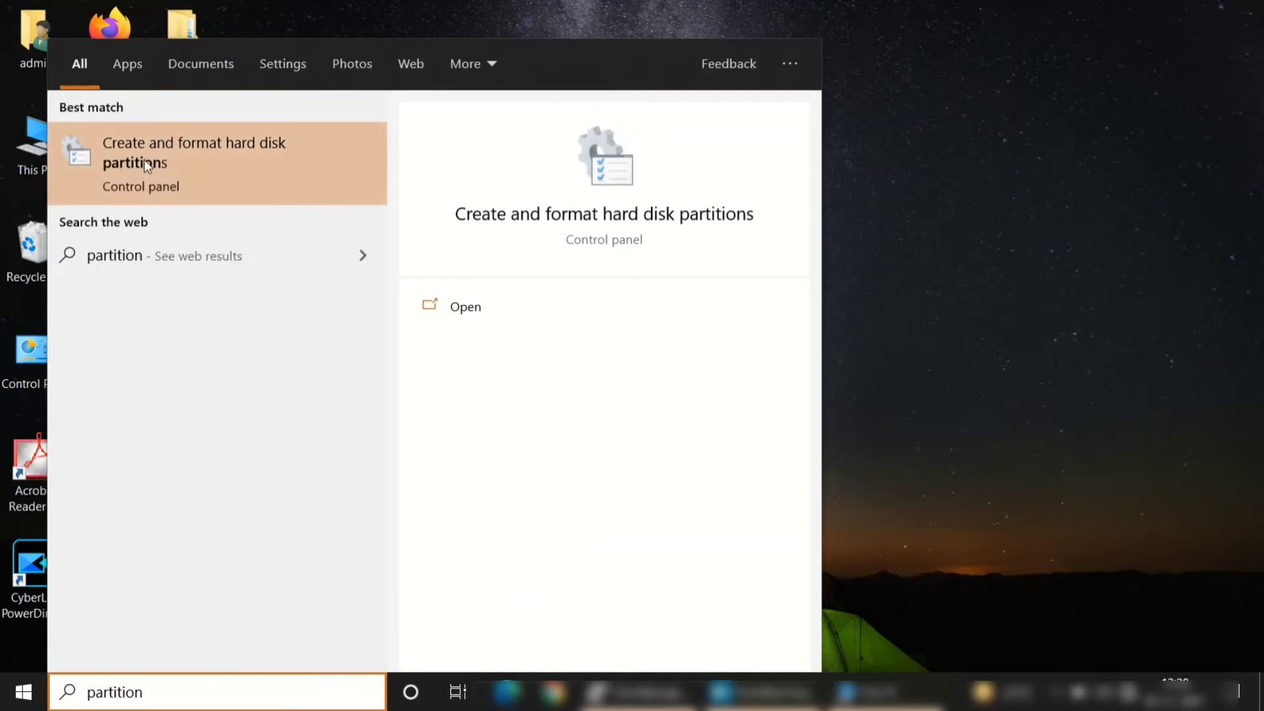
left_click(200, 152)
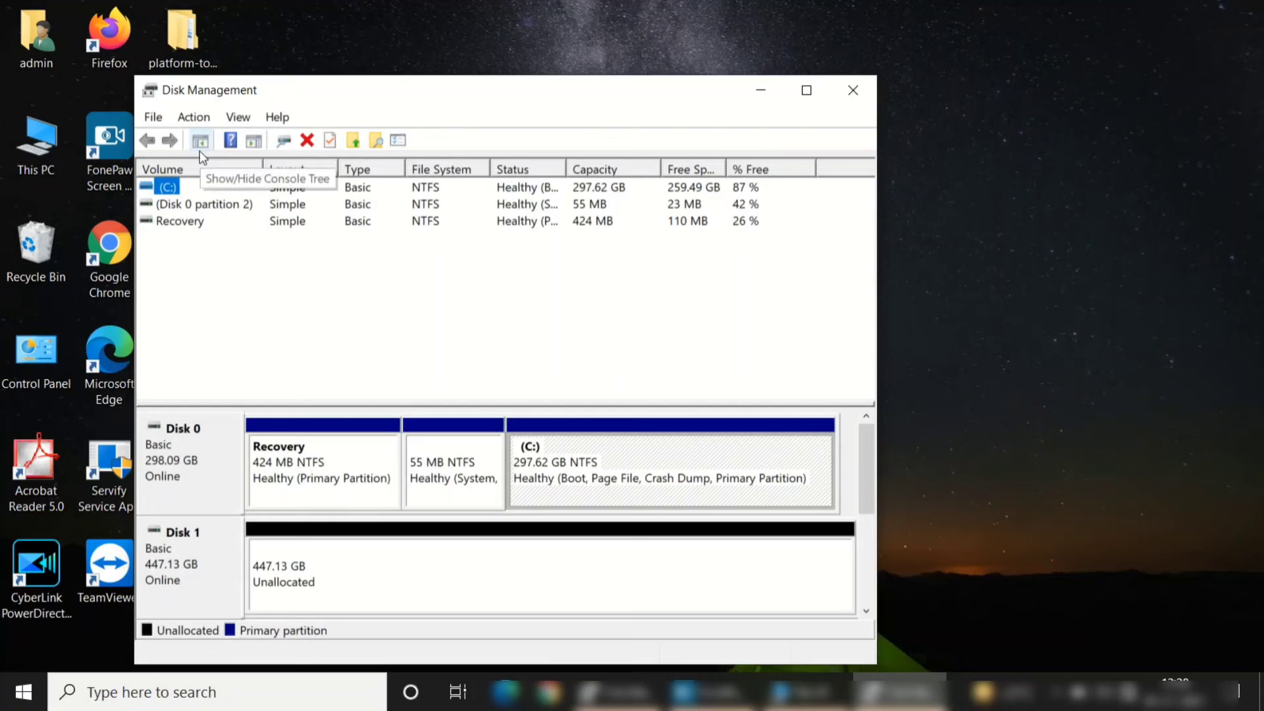
double_click(406, 91)
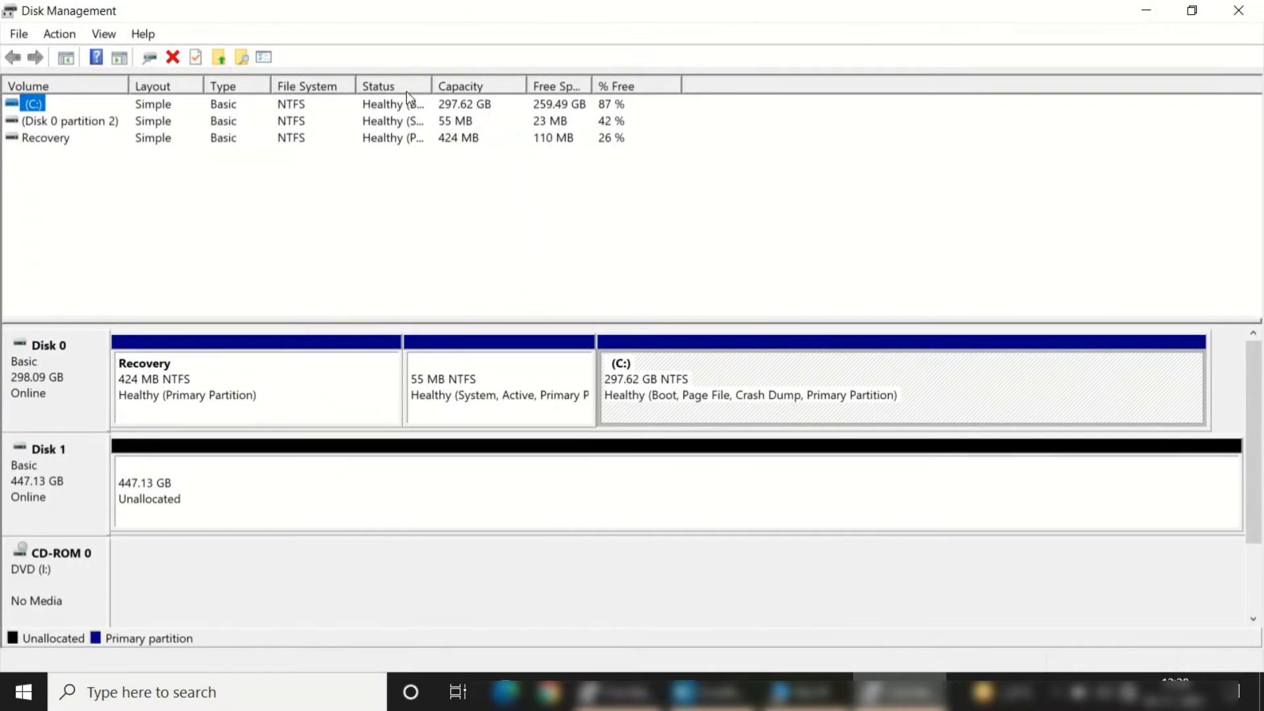
- Check the drives listed in This PC against the partitions, and return to Disk Management
left_click(510, 403)
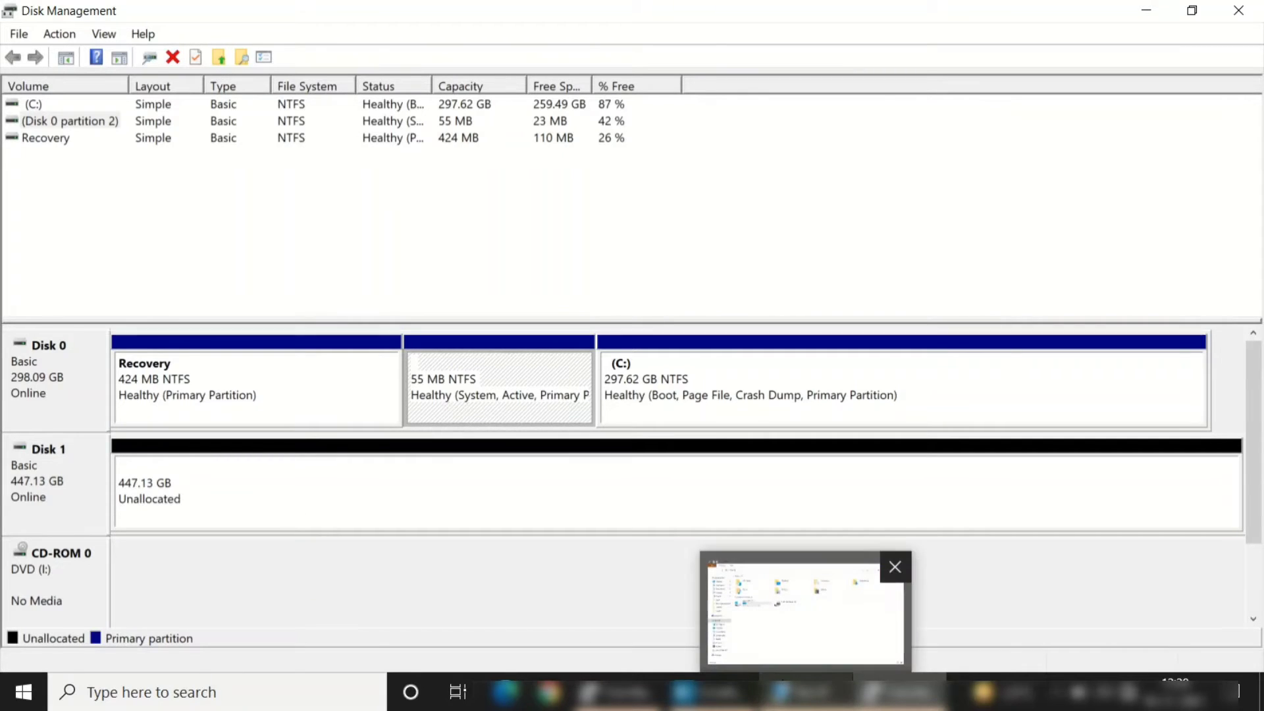
left_click(807, 691)
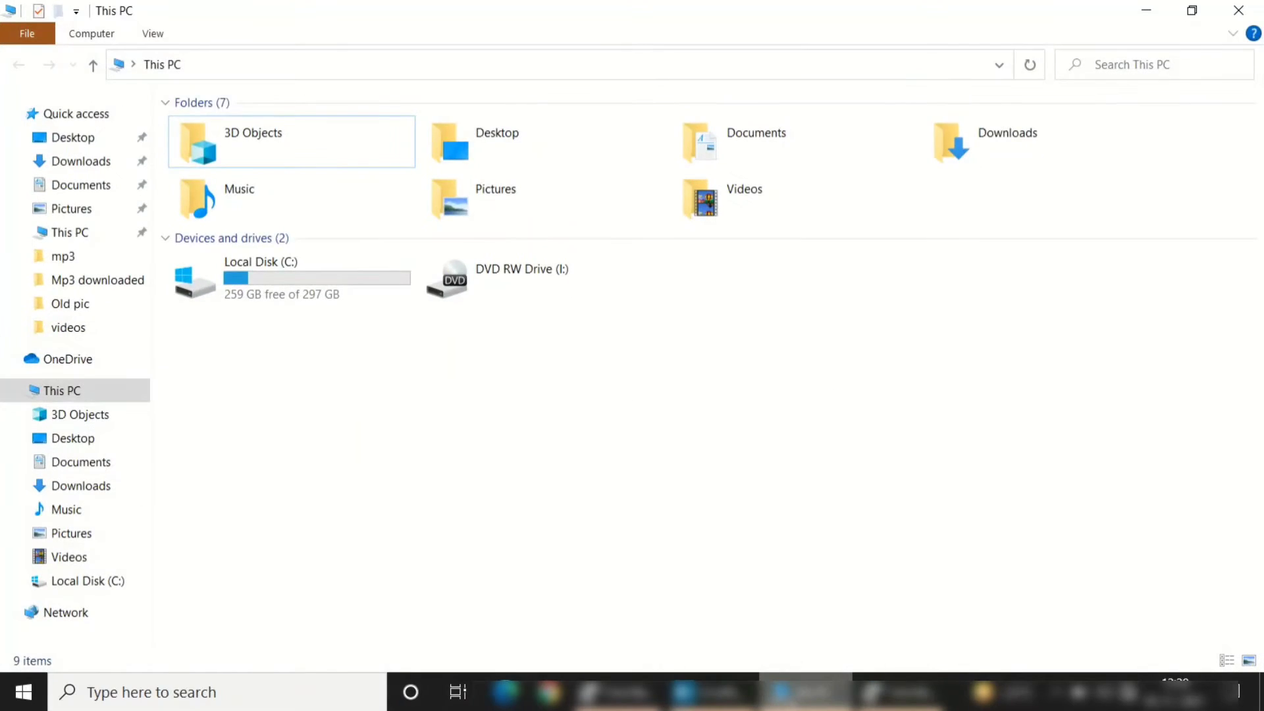
key("alt+Tab")
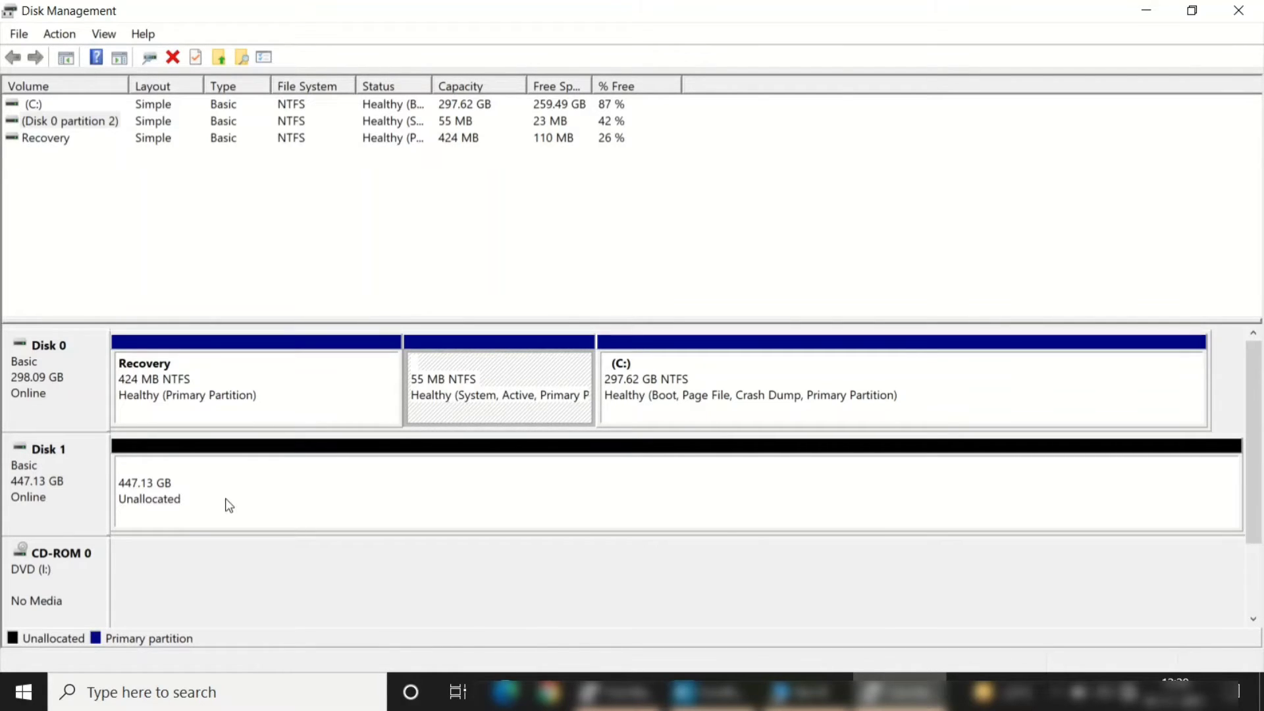
left_click(1057, 692)
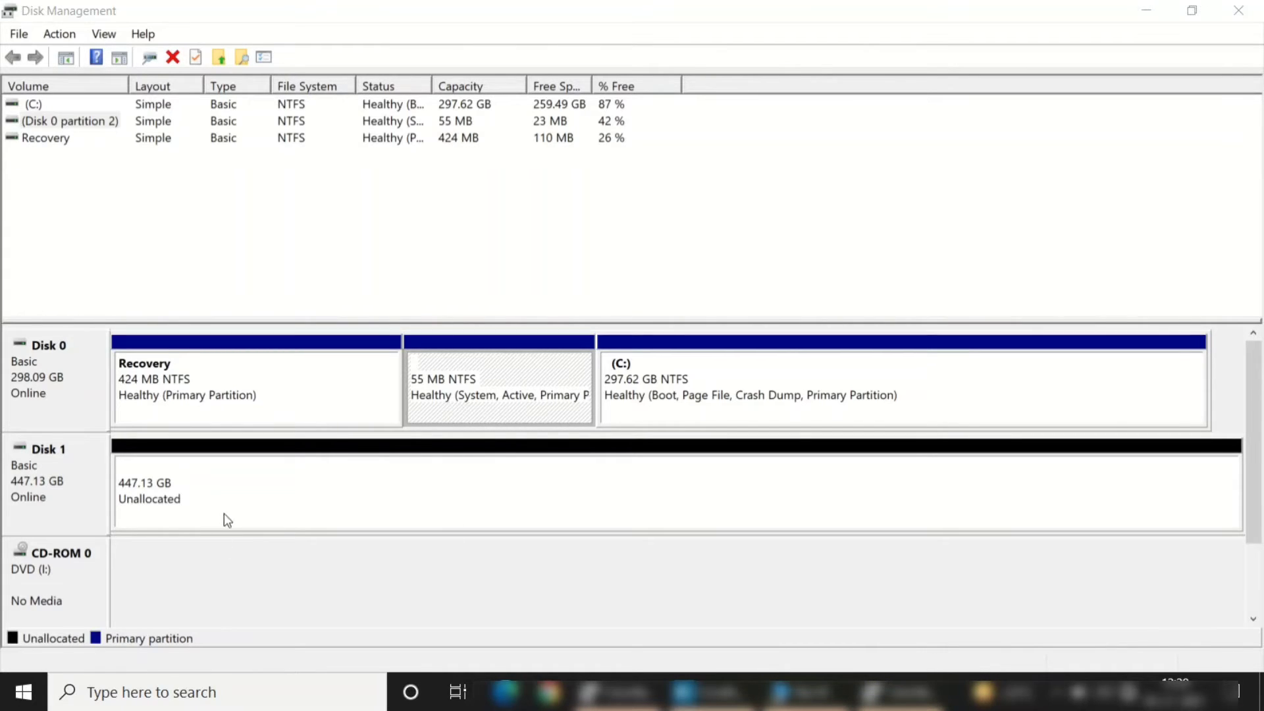
- Start a new simple volume on Disk 1's unallocated space, using the full size of 457860 MB
right_click(249, 490)
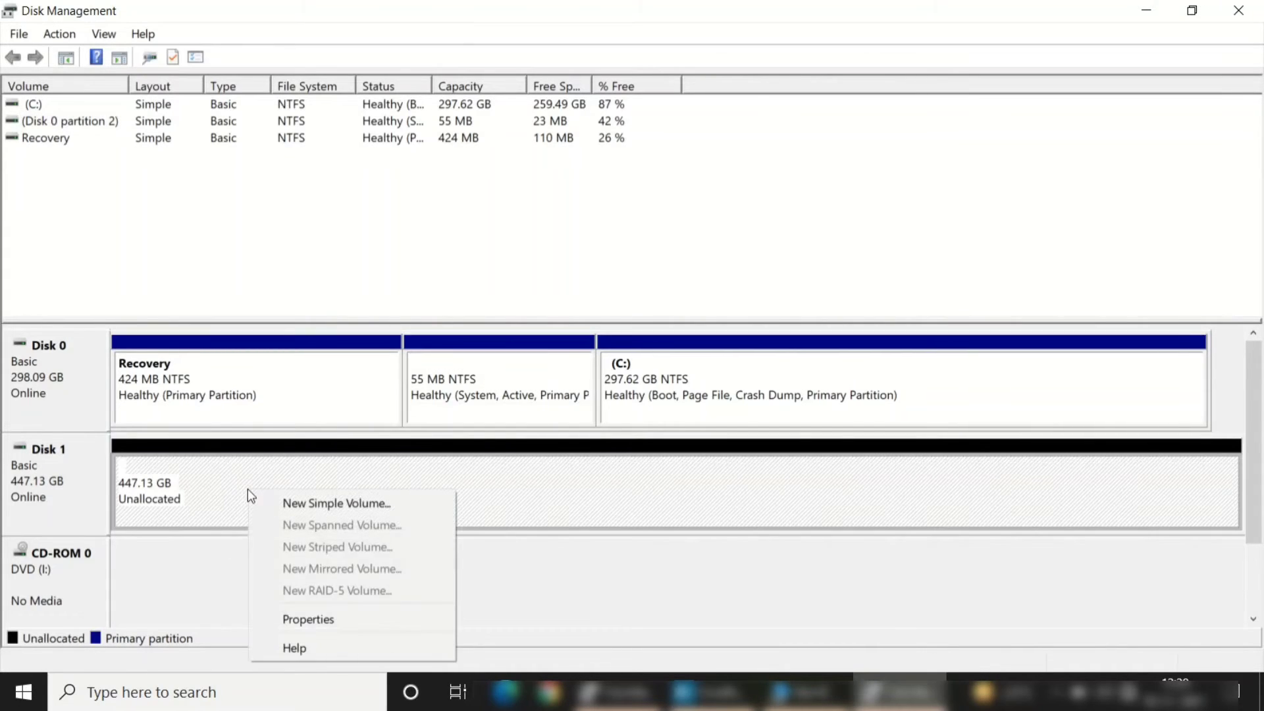
left_click(293, 505)
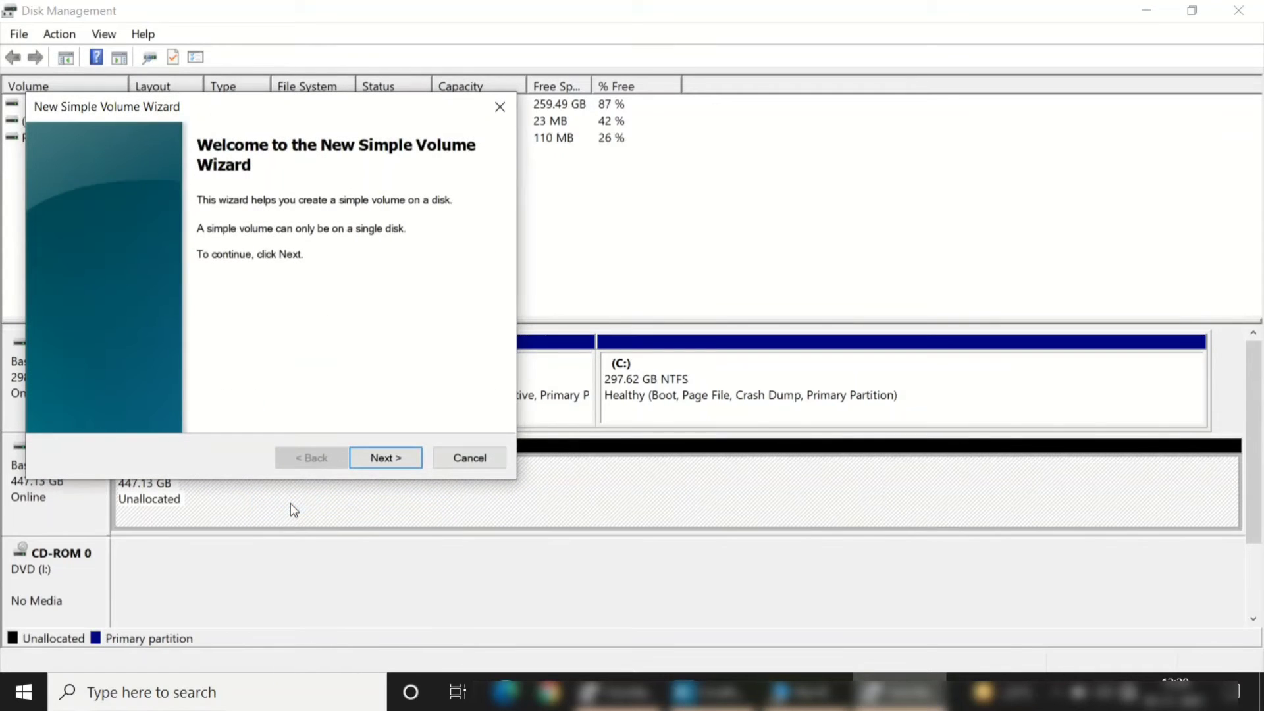
left_click(370, 460)
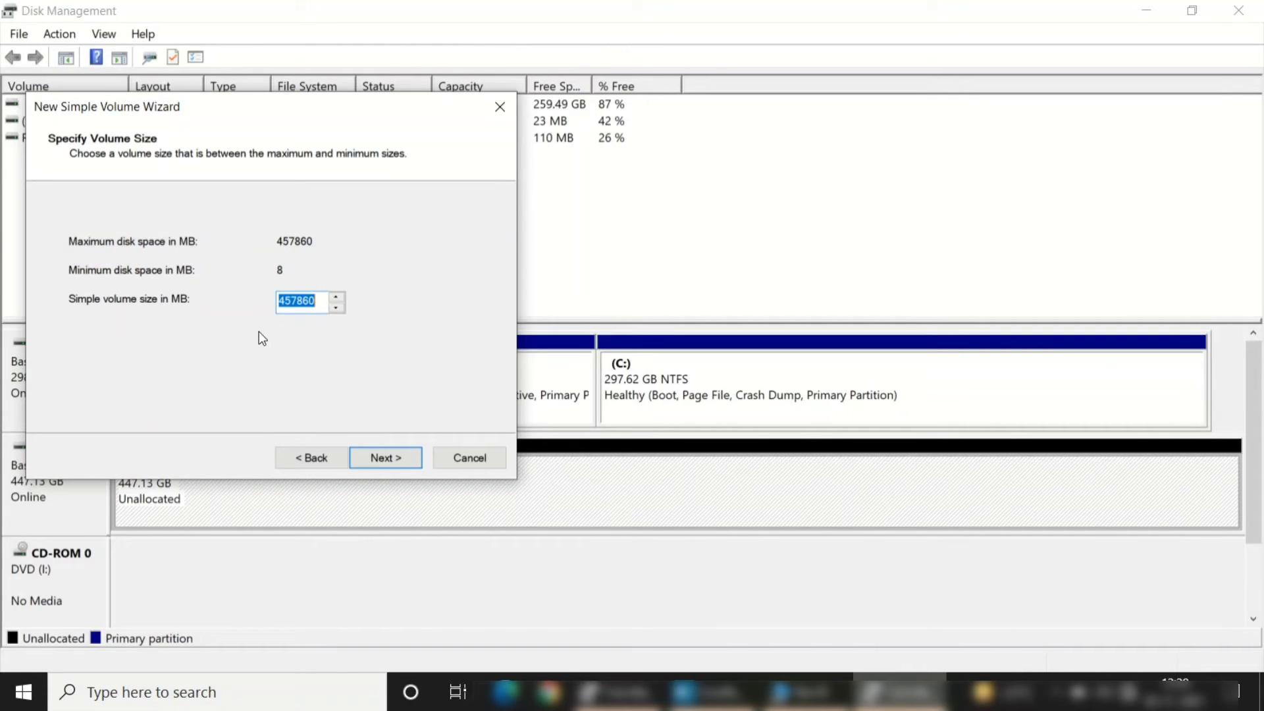
left_click(379, 453)
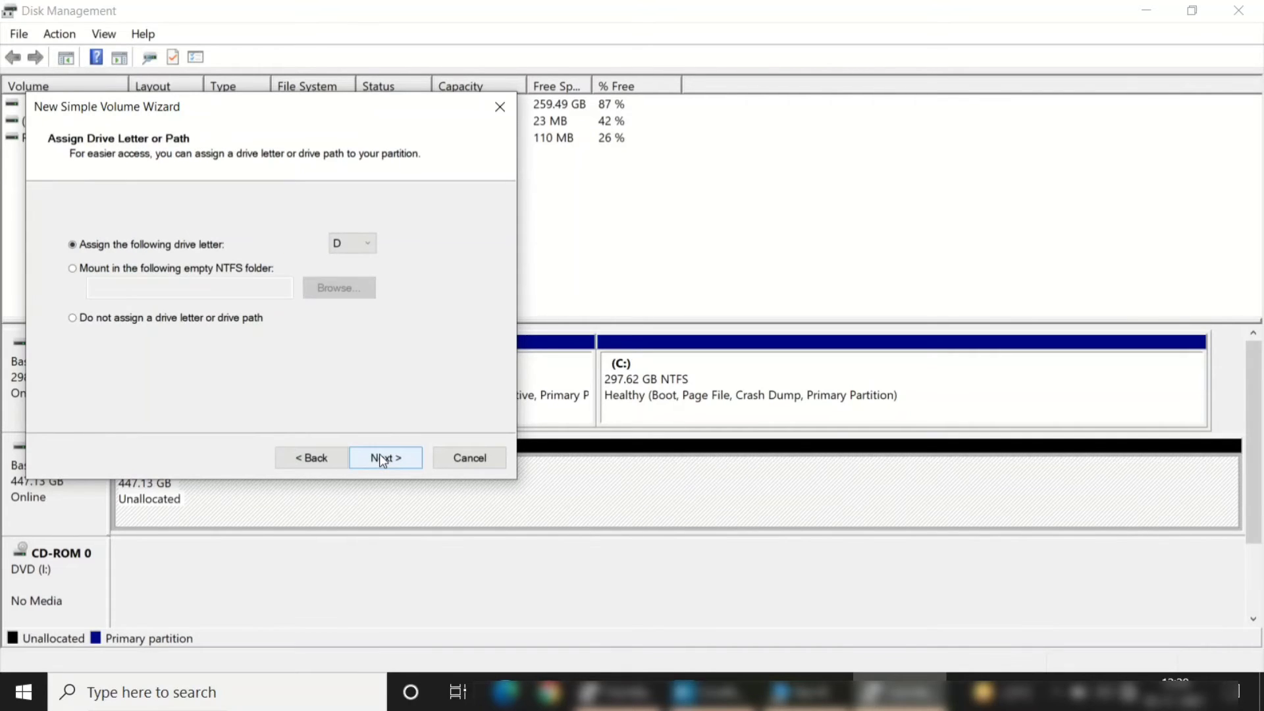
- Assign drive letter R to the new volume and continue to the format settings
left_click(345, 247)
left_click(346, 247)
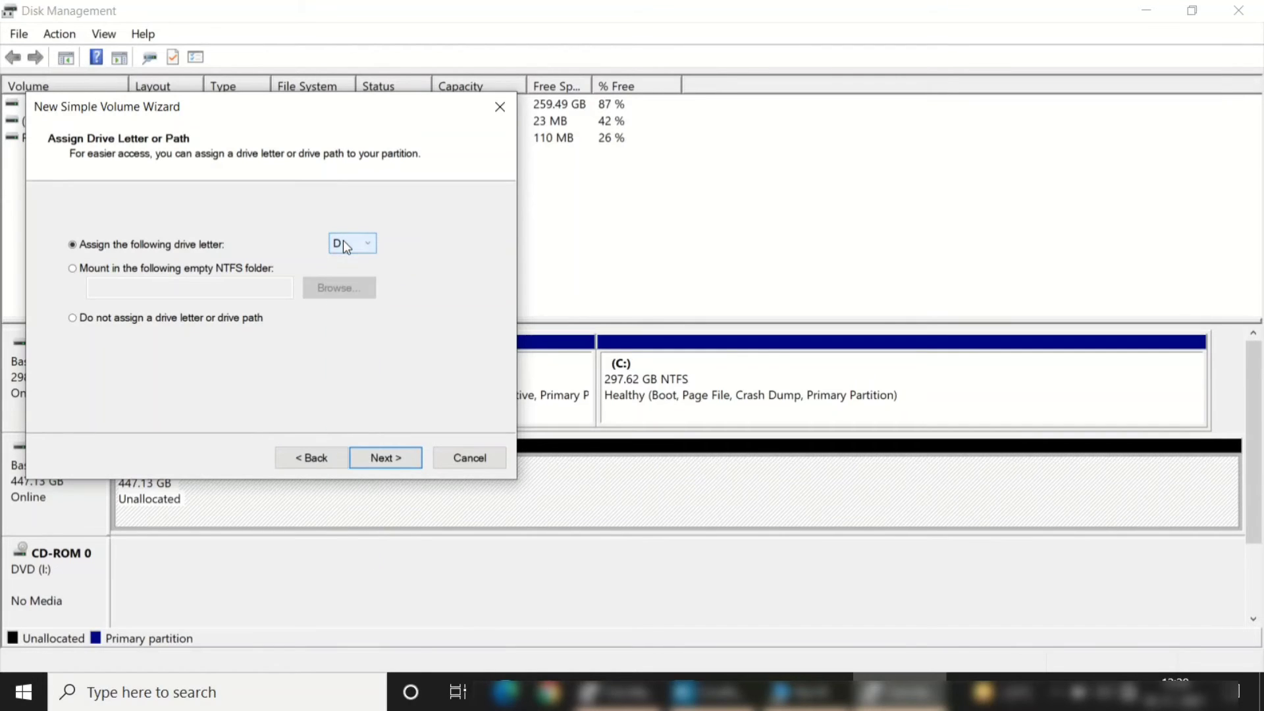
left_click(347, 247)
left_click(346, 247)
left_click(346, 247)
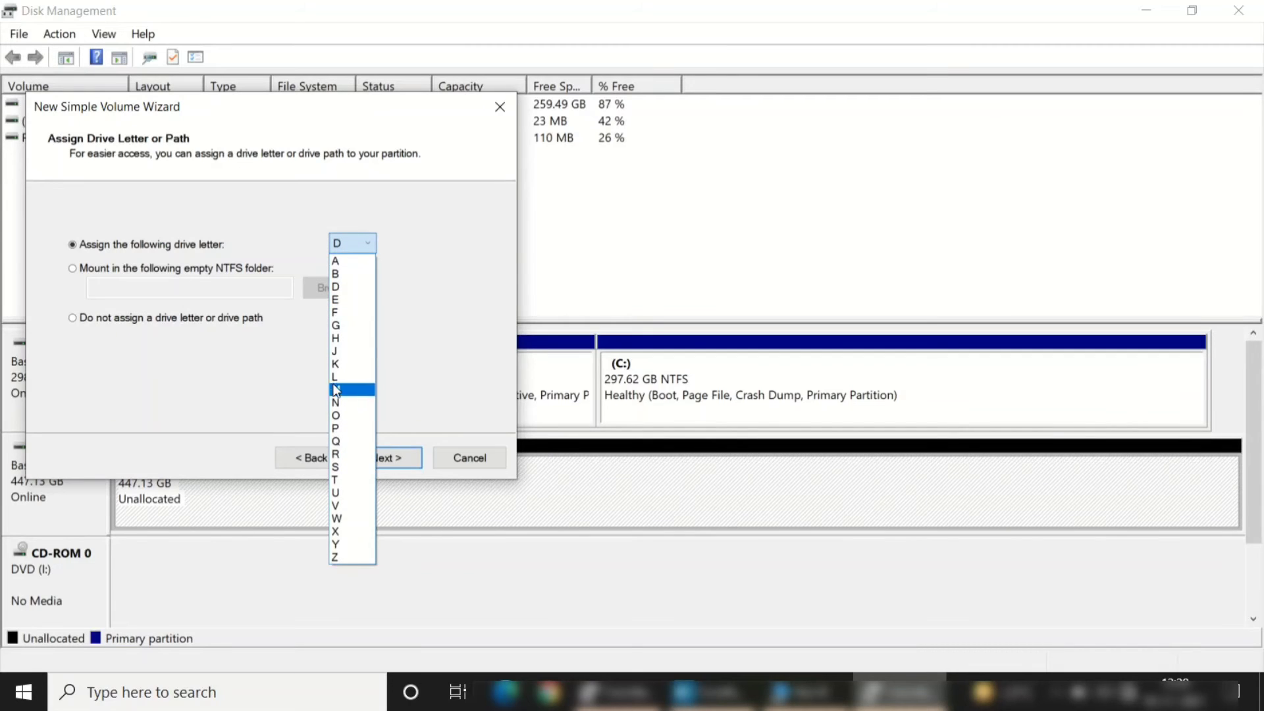
left_click(354, 455)
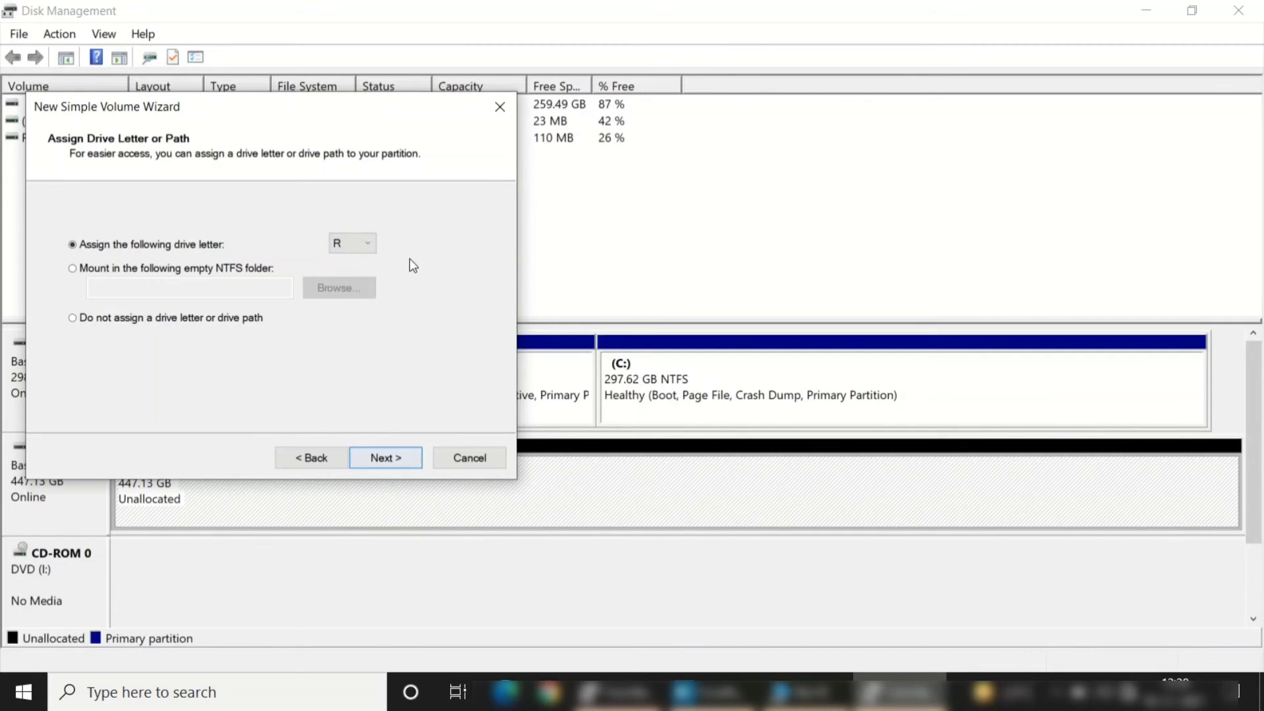
left_click(364, 249)
left_click(364, 249)
left_click(402, 461)
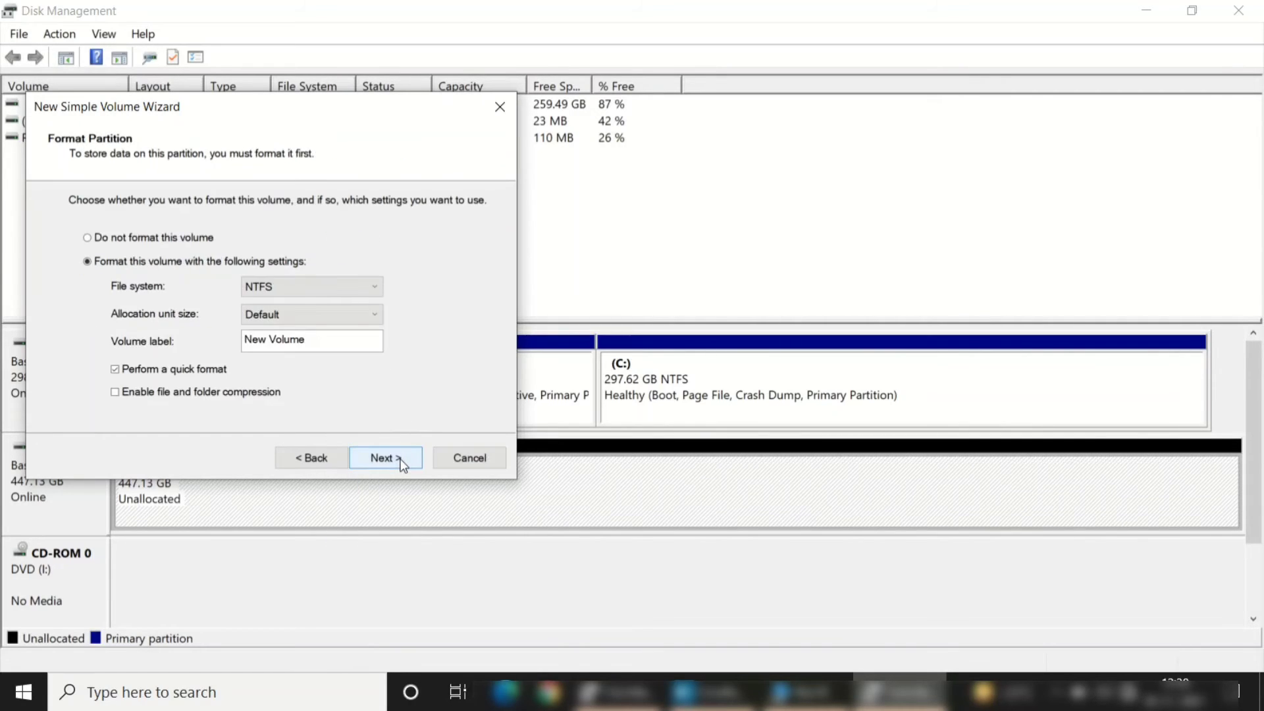
- Label the volume SSD, keep NTFS with default allocation size and quick format, and finish the wizard
double_click(307, 342)
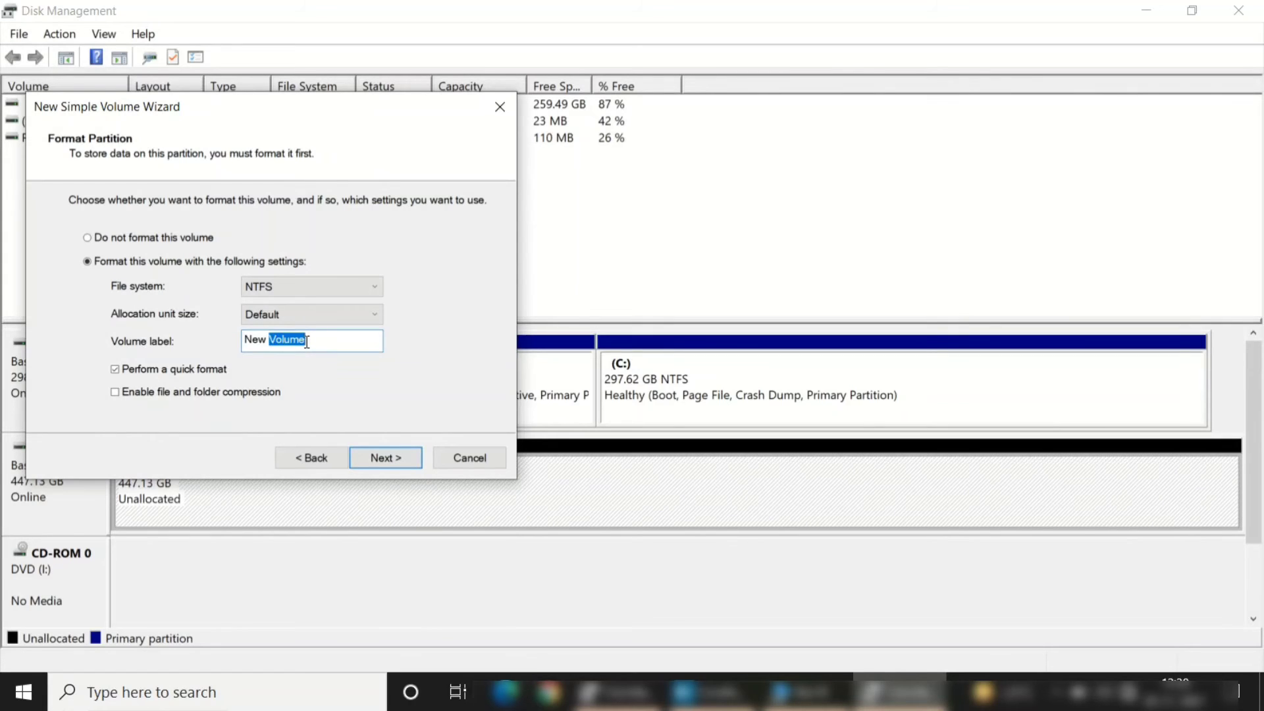
left_click(307, 342)
left_click_drag(307, 342, 243, 353)
type("SSD")
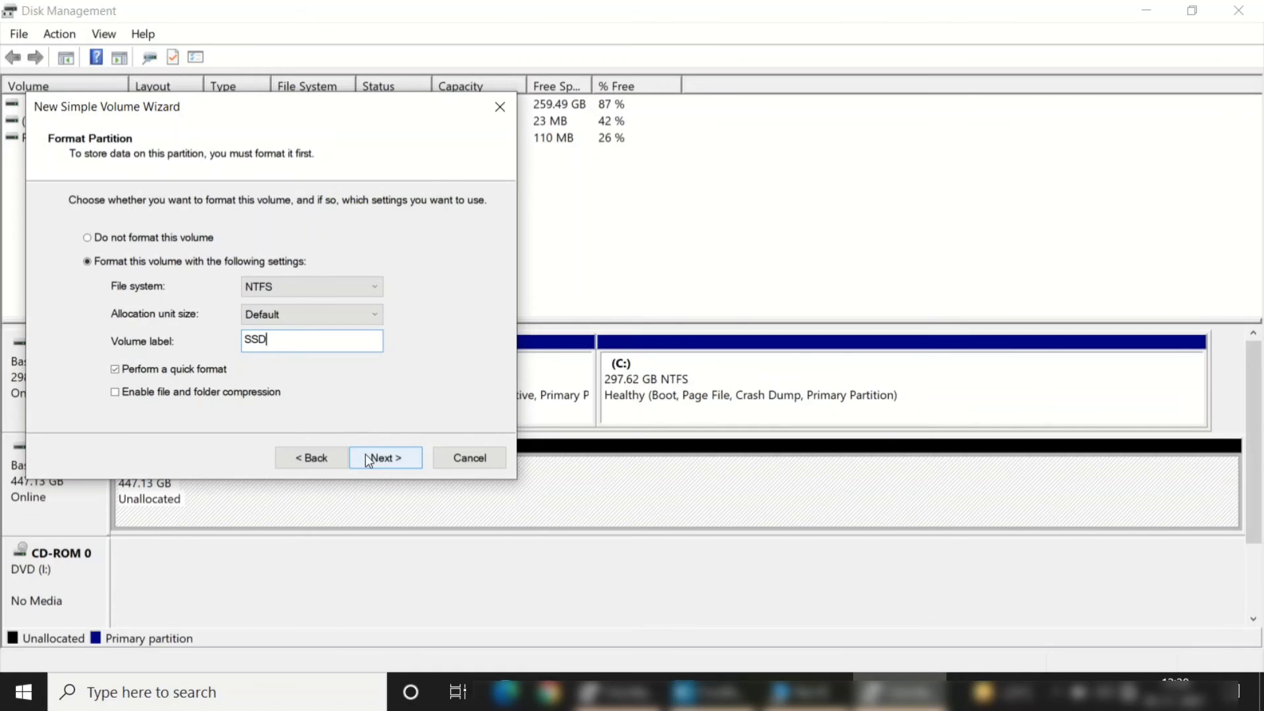
left_click(395, 458)
left_click(395, 458)
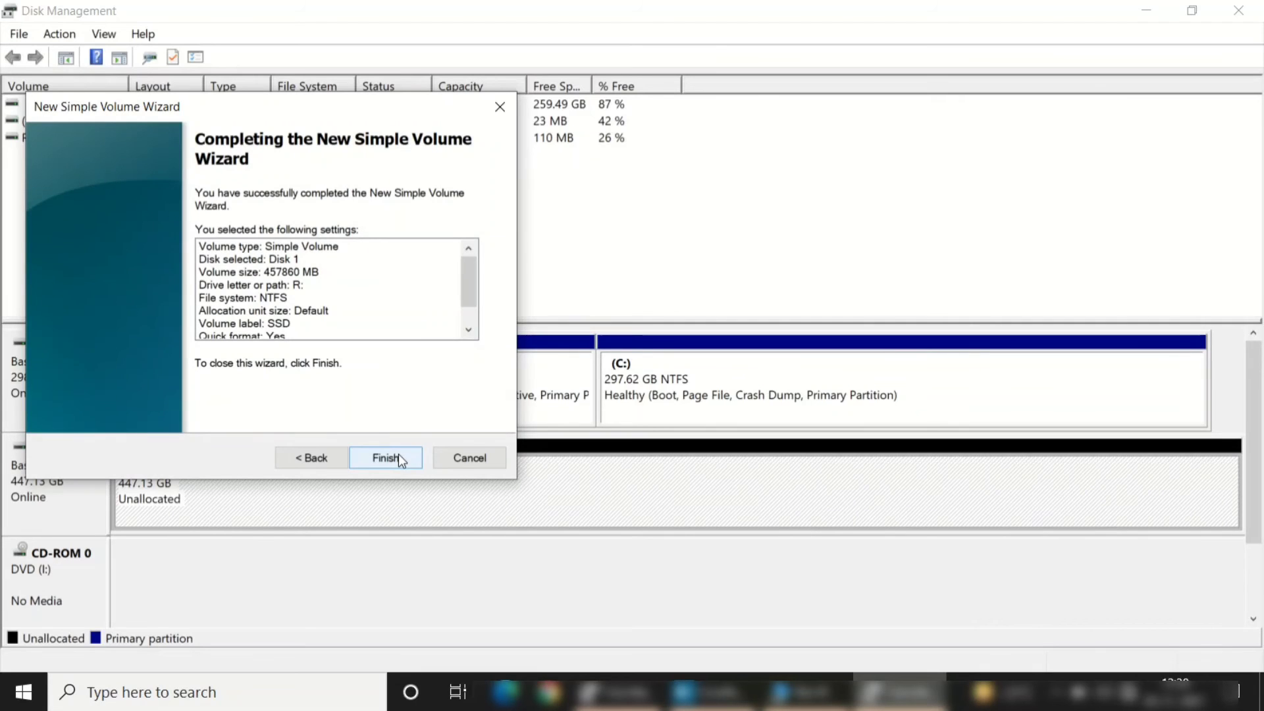
left_click(399, 458)
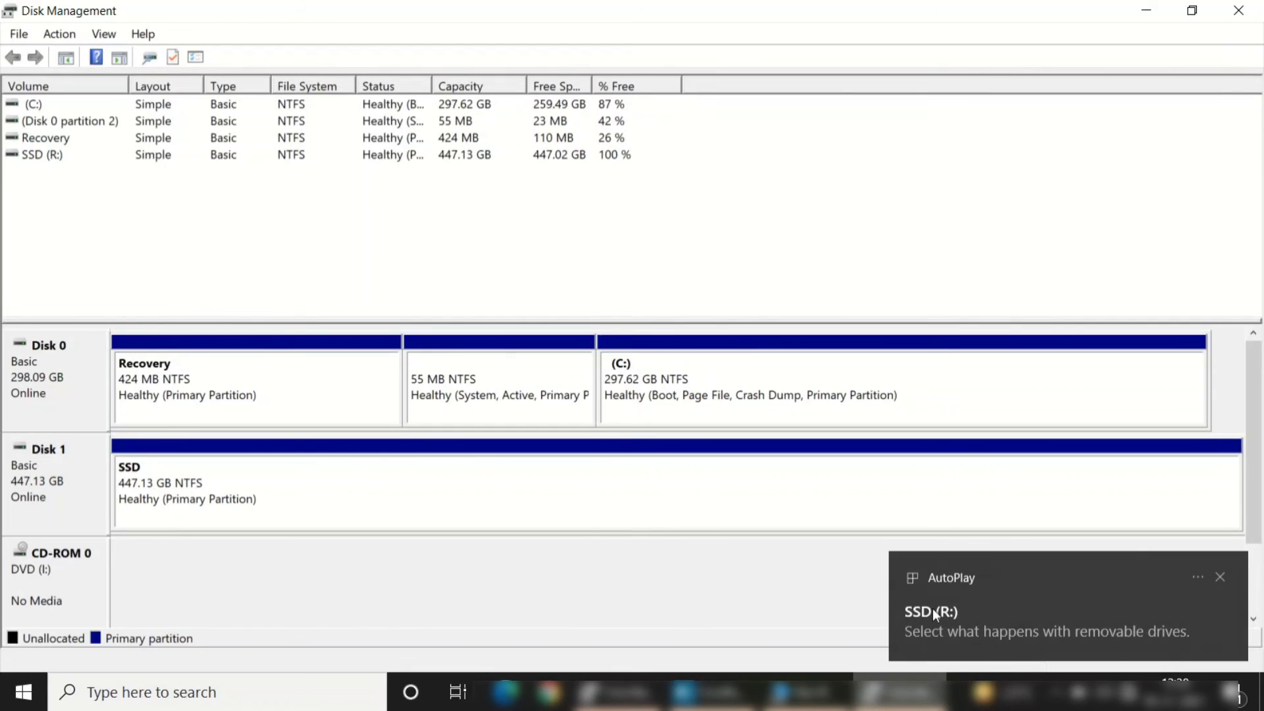
- Switch to This PC in File Explorer and open the SSD (R:) drive
left_click(805, 691)
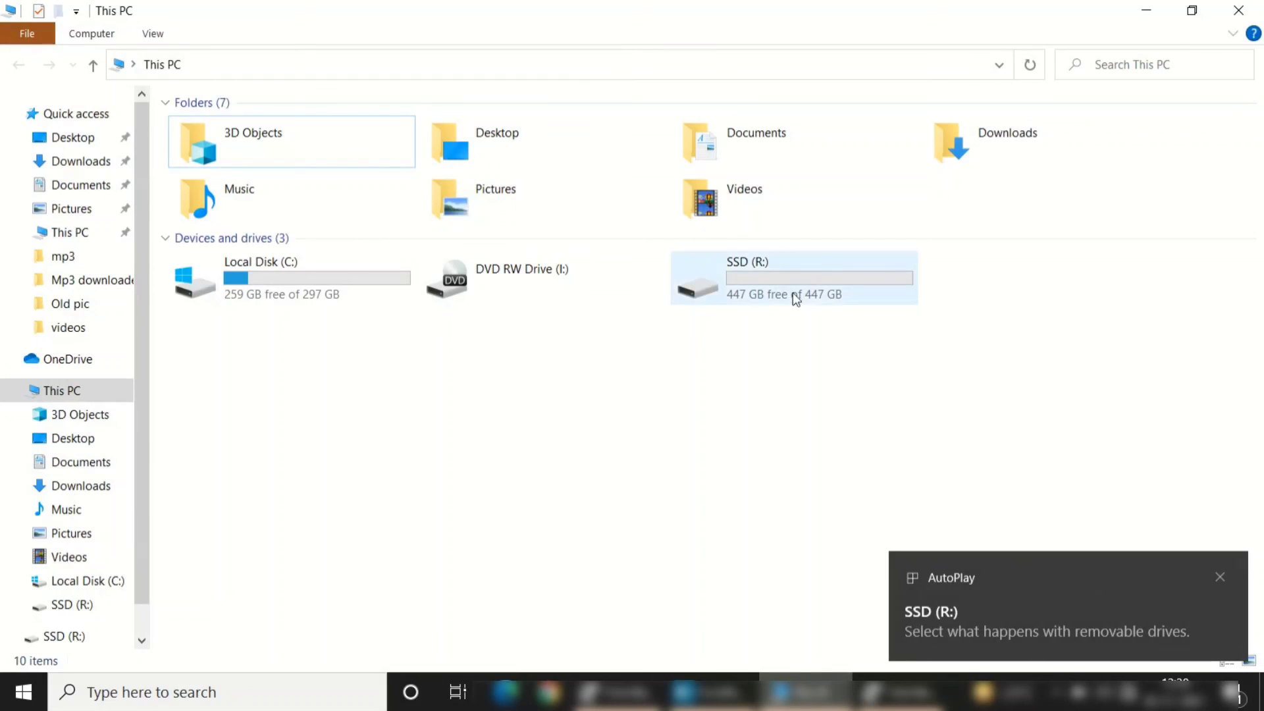
right_click(813, 294)
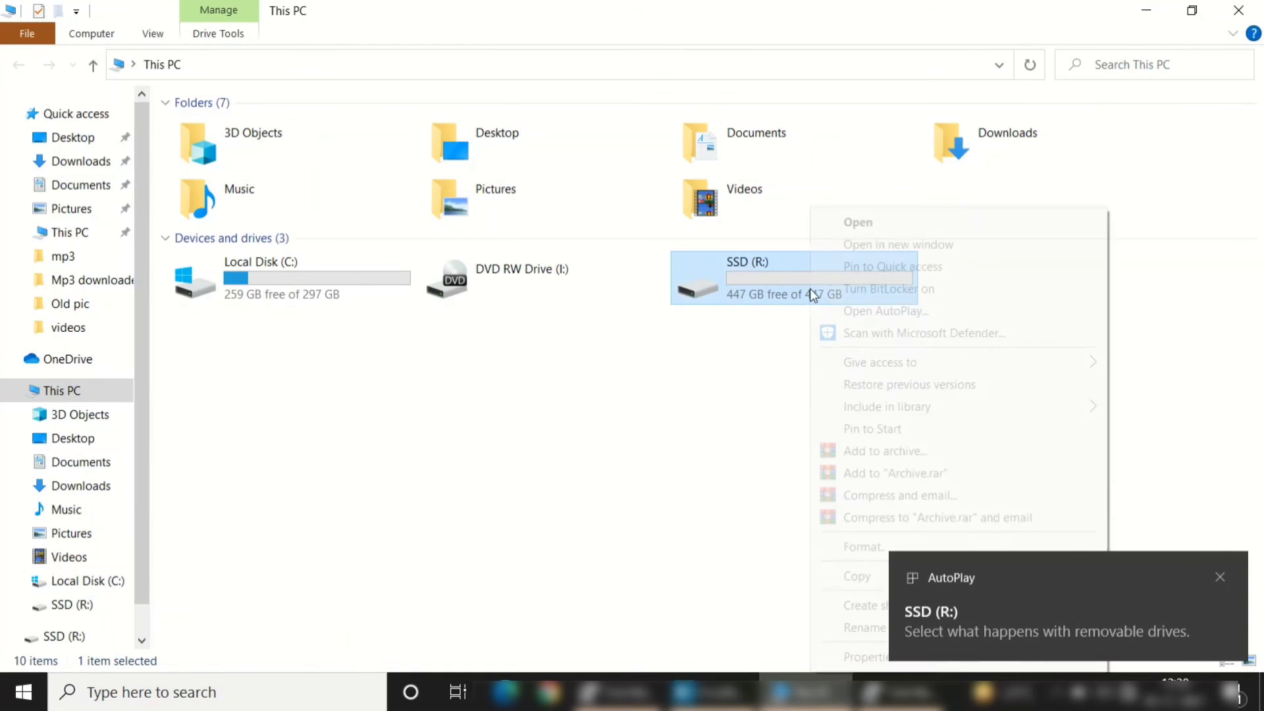
left_click(742, 327)
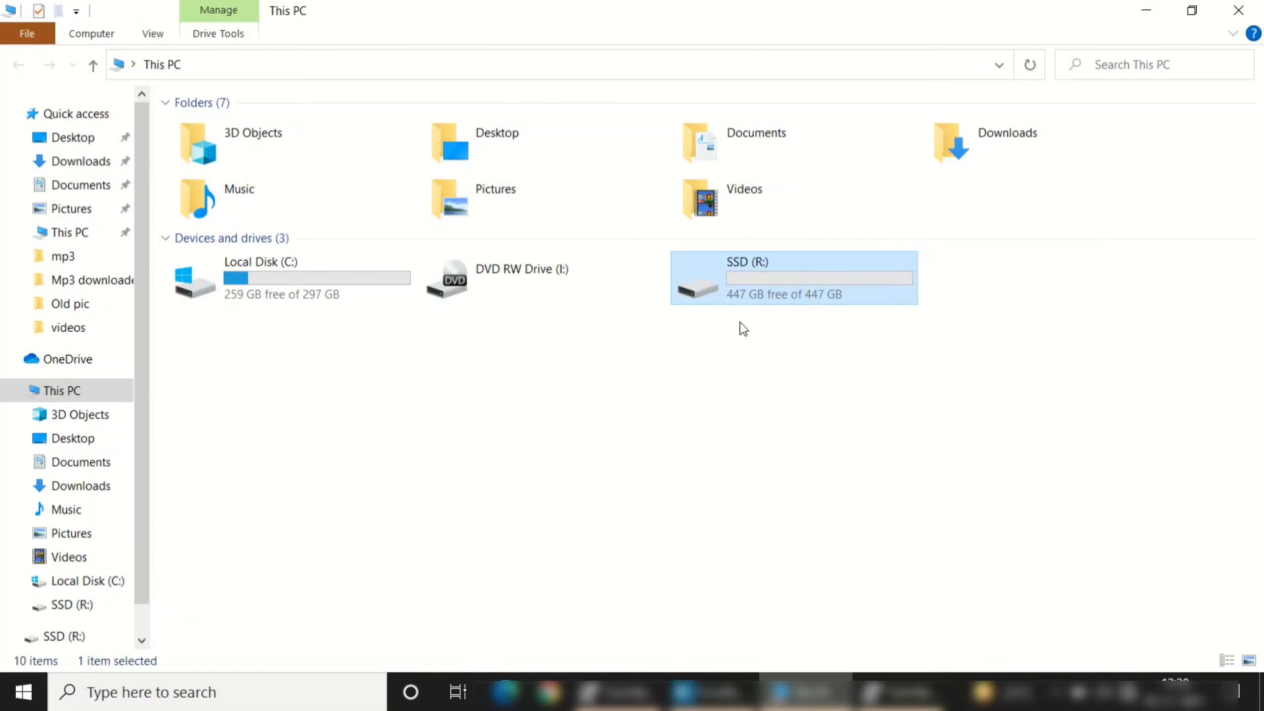
double_click(749, 285)
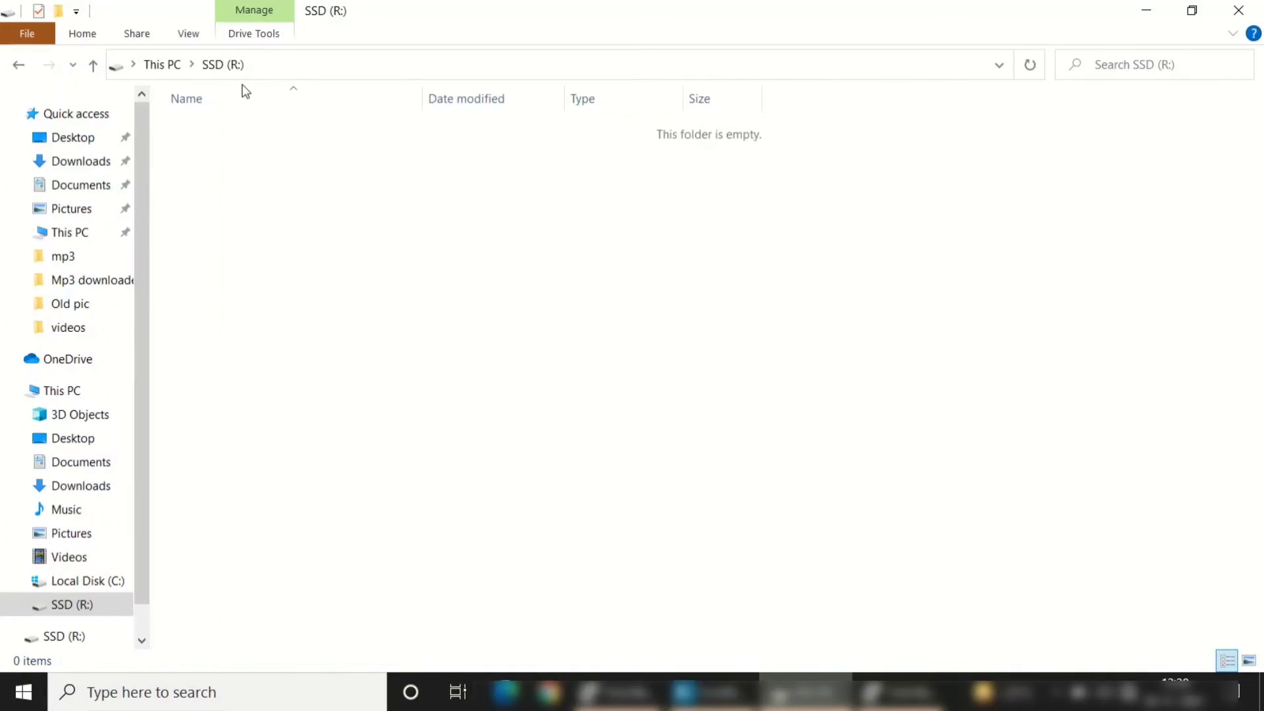
- Create a folder with the default name "New folder" on the SSD (R:) drive and go back to This PC
right_click(254, 187)
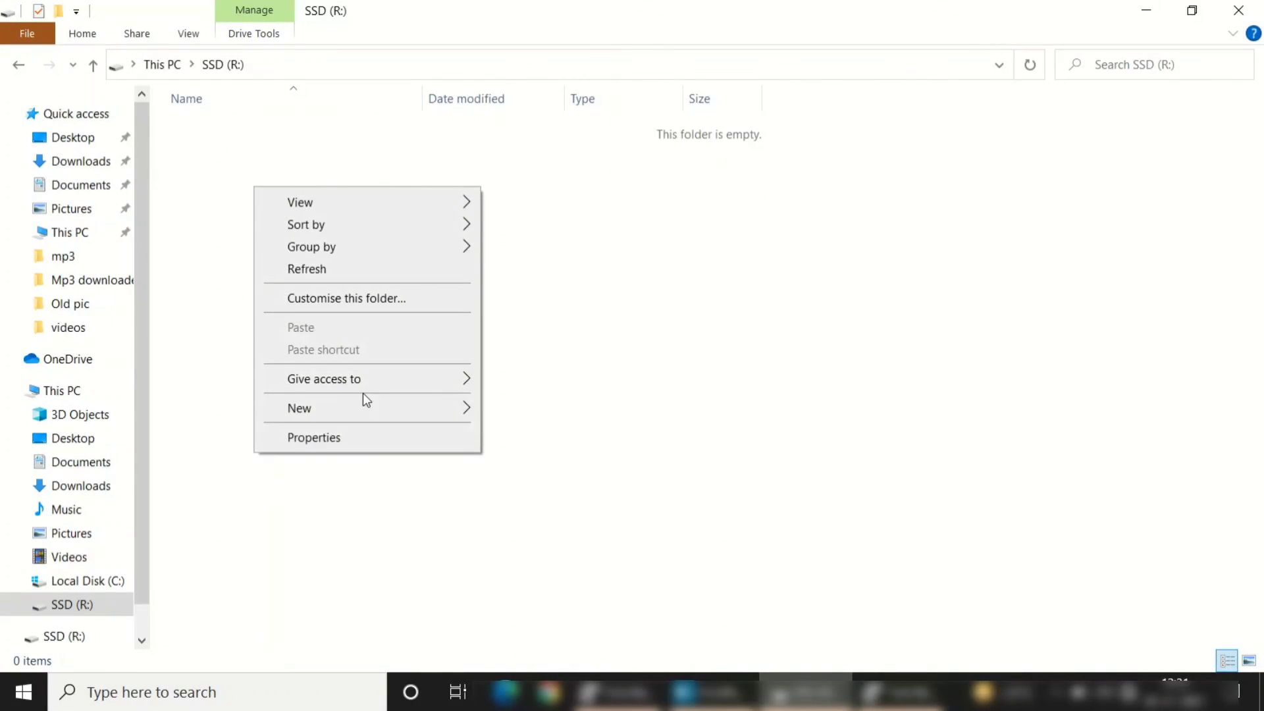
mouse_move(362, 413)
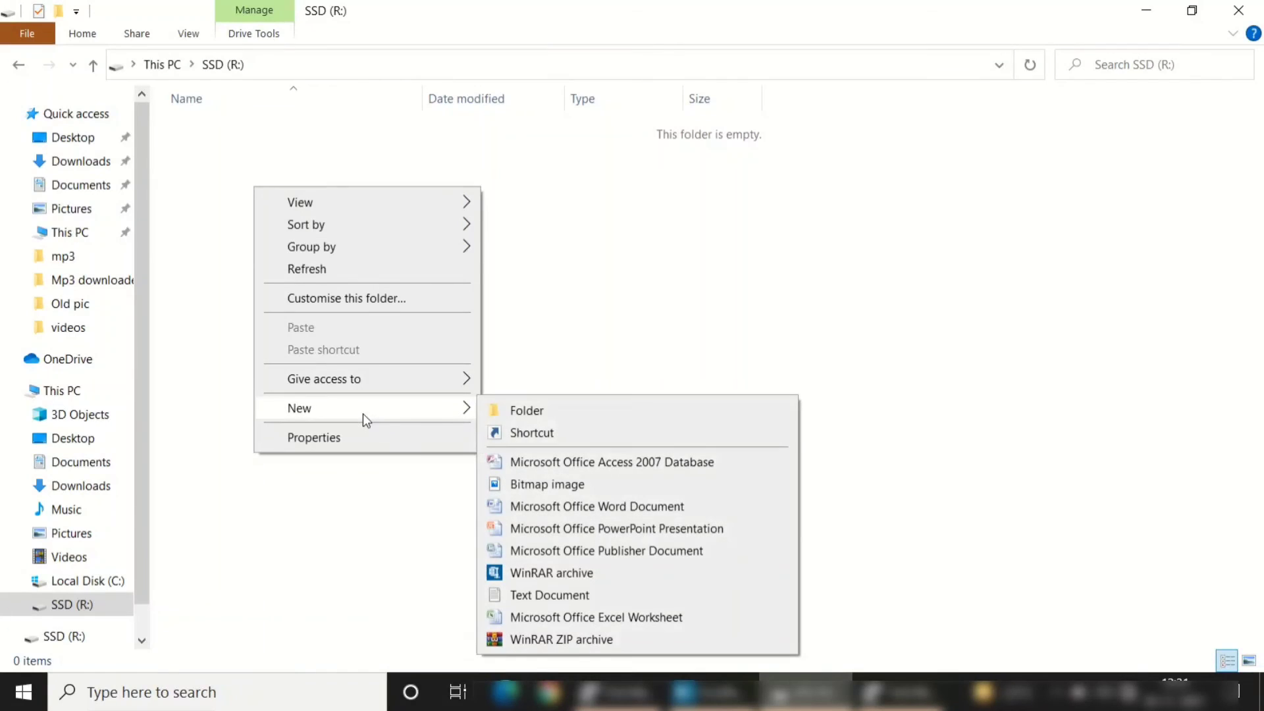
left_click(520, 411)
left_click(334, 233)
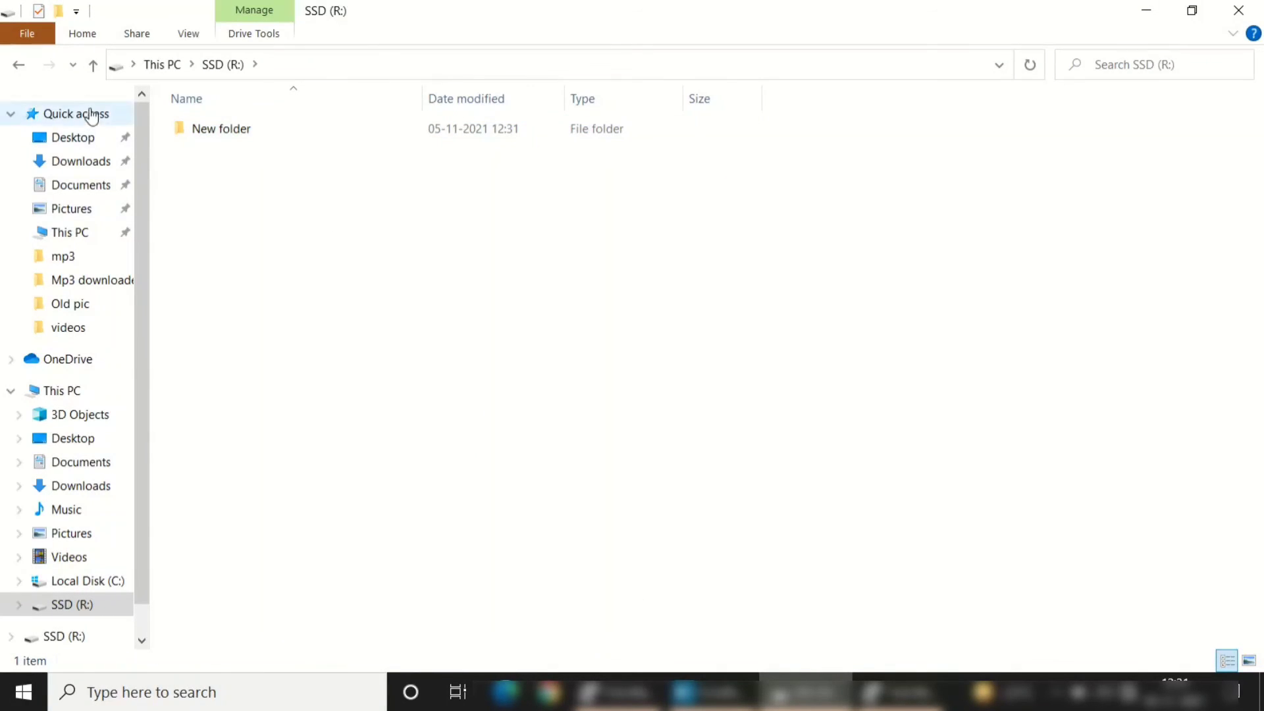
left_click(22, 64)
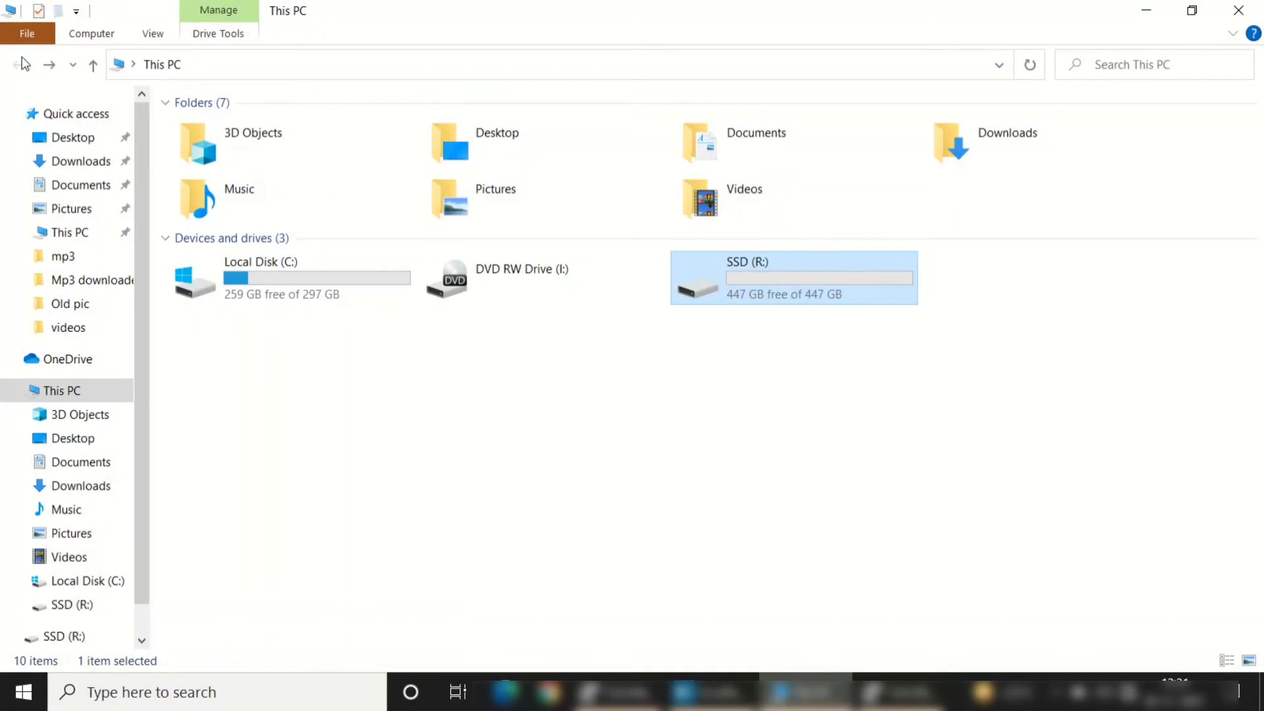